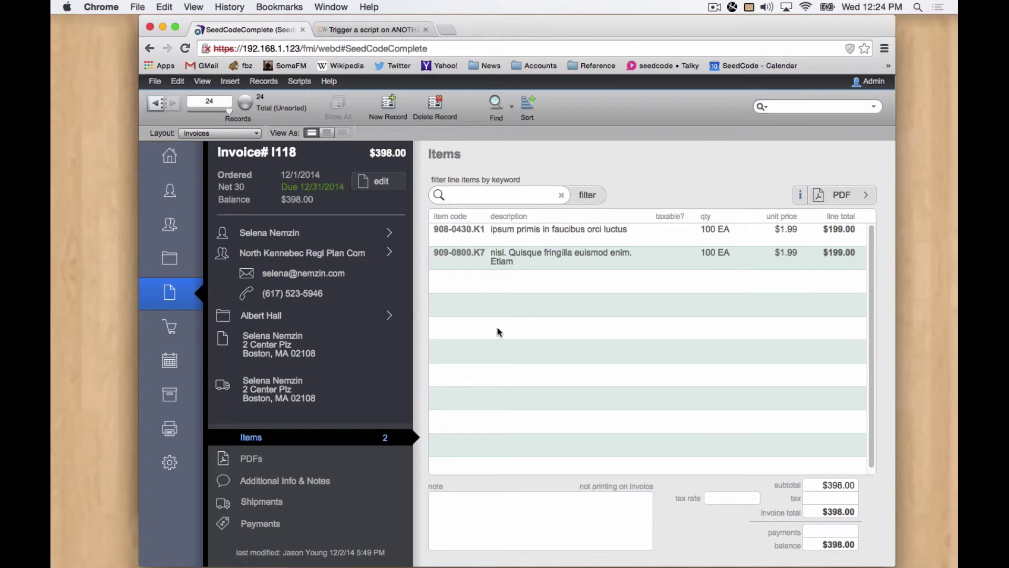
- Check the invoice contact's details and view the billing address on a map, then close the map
left_click(350, 233)
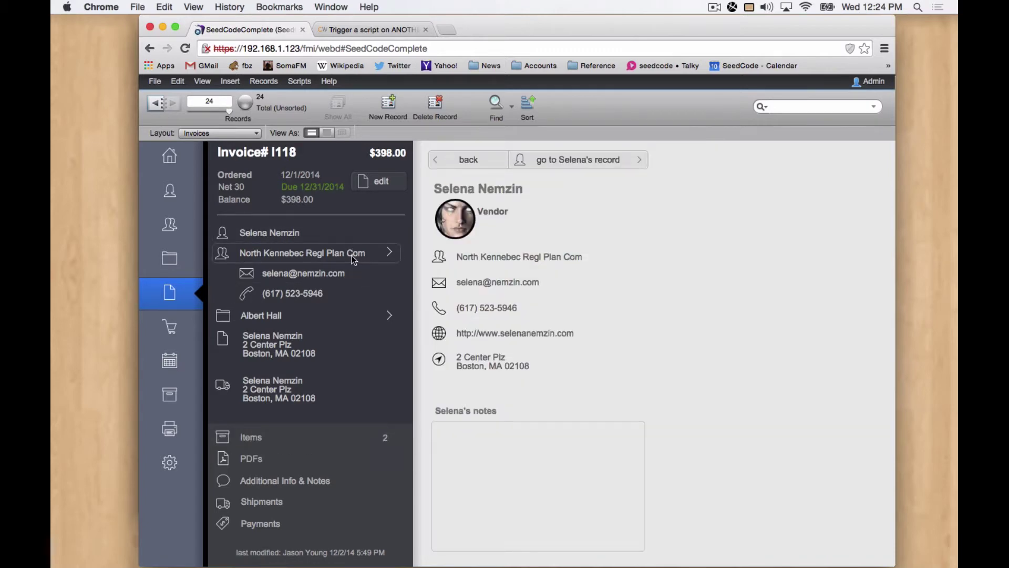
left_click(353, 258)
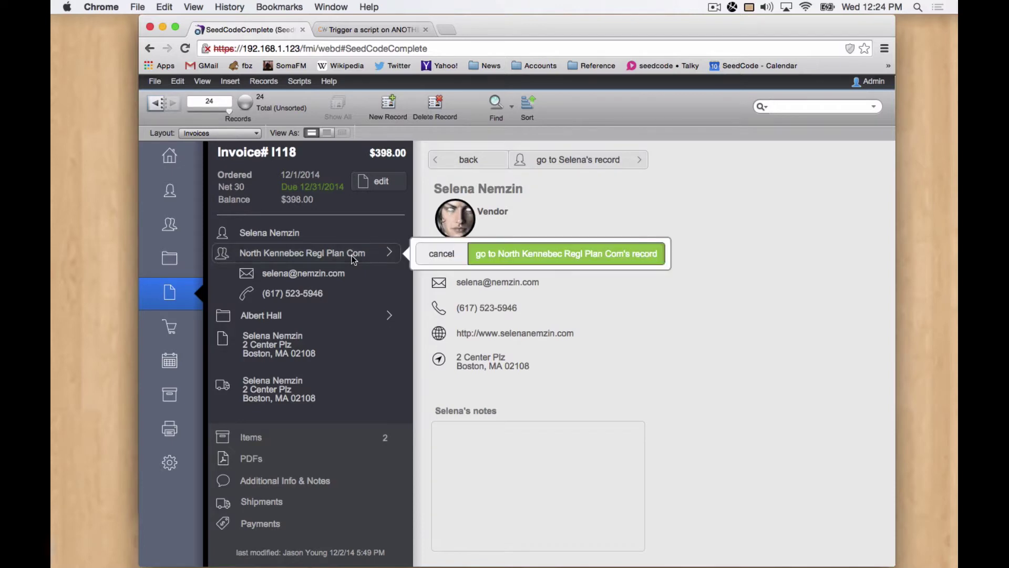
left_click(427, 255)
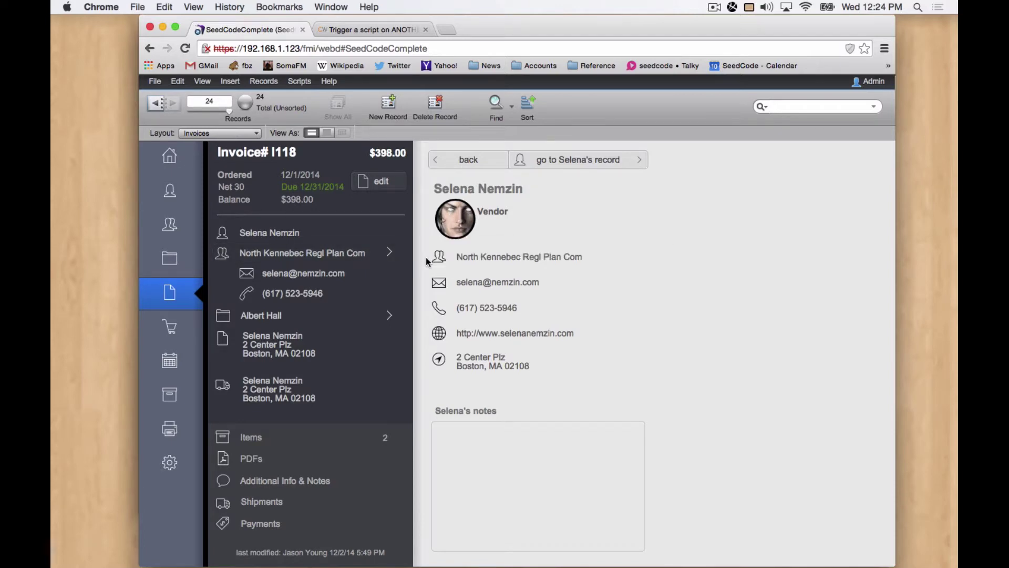
left_click(356, 342)
left_click_drag(275, 24, 299, 17)
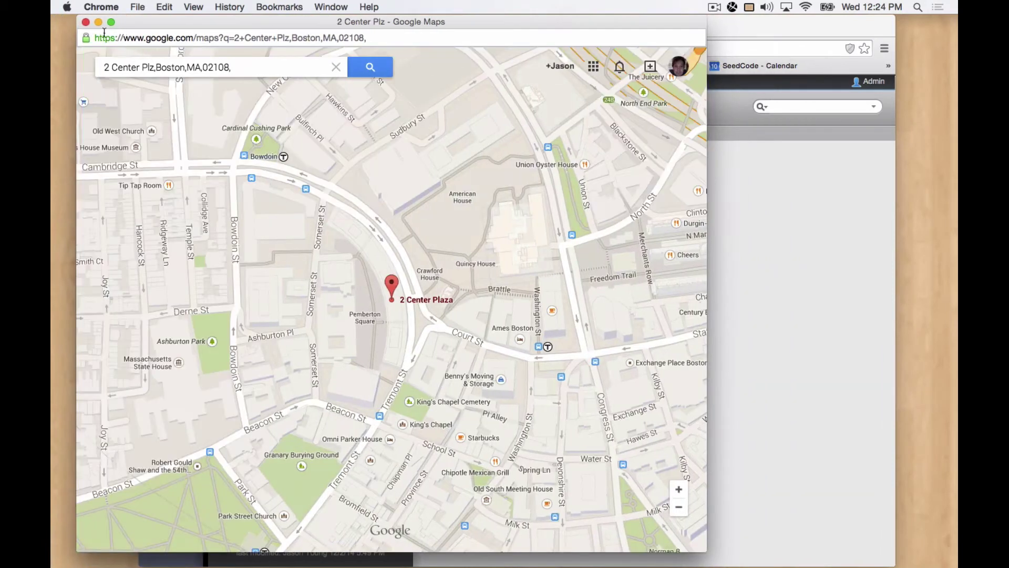
left_click(85, 21)
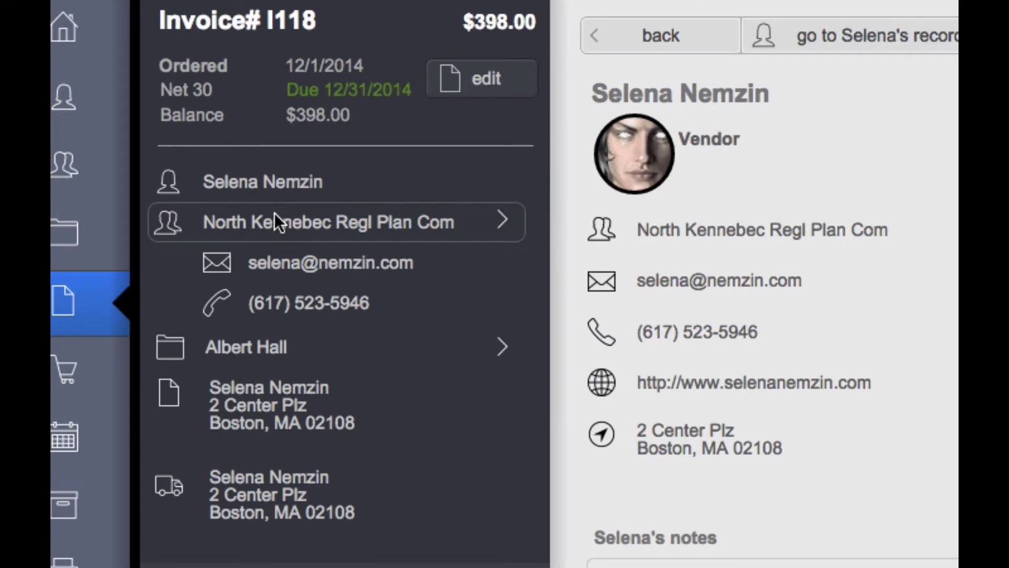
- Decline opening North Kennebec Regl Plan Com's record and show invoice I118's PDFs under Additional Info & Notes
left_click(274, 213)
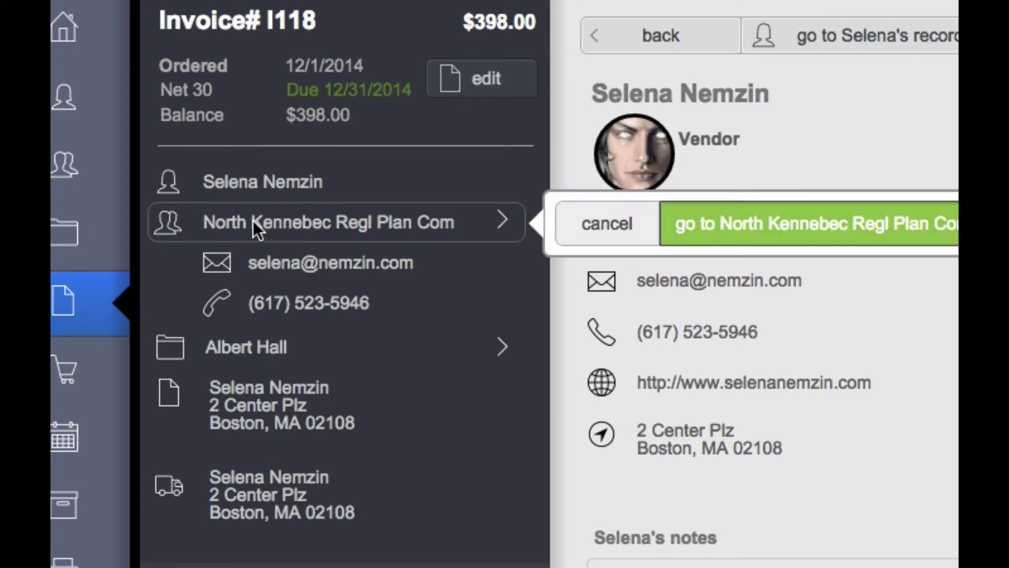
left_click(647, 32)
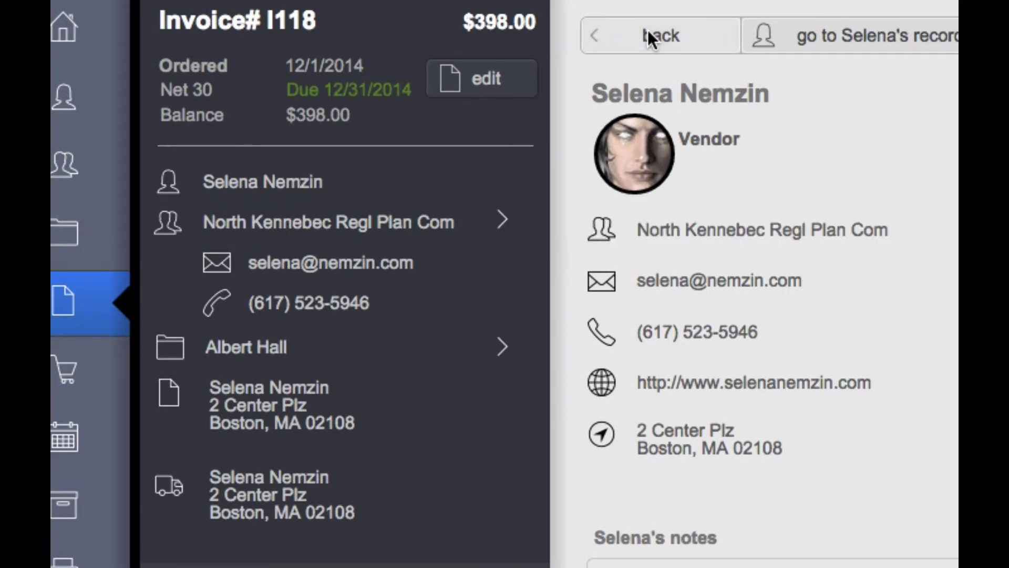
left_click(644, 28)
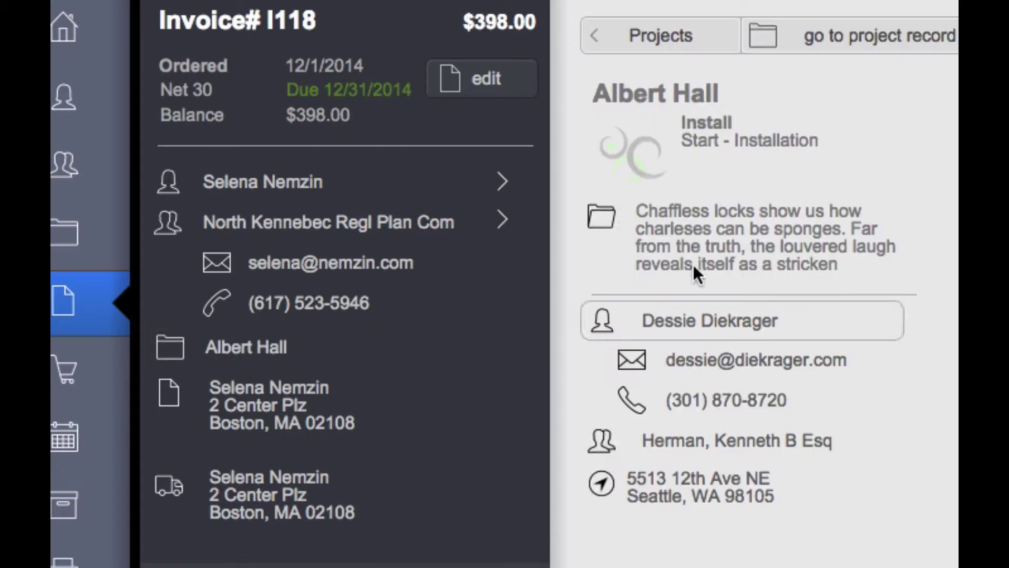
left_click(650, 35)
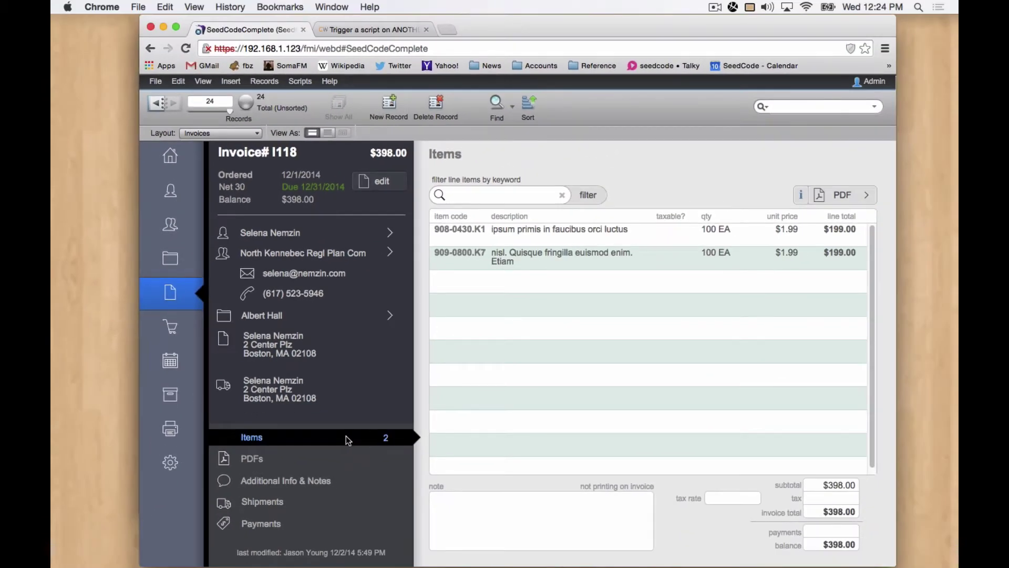
left_click(336, 475)
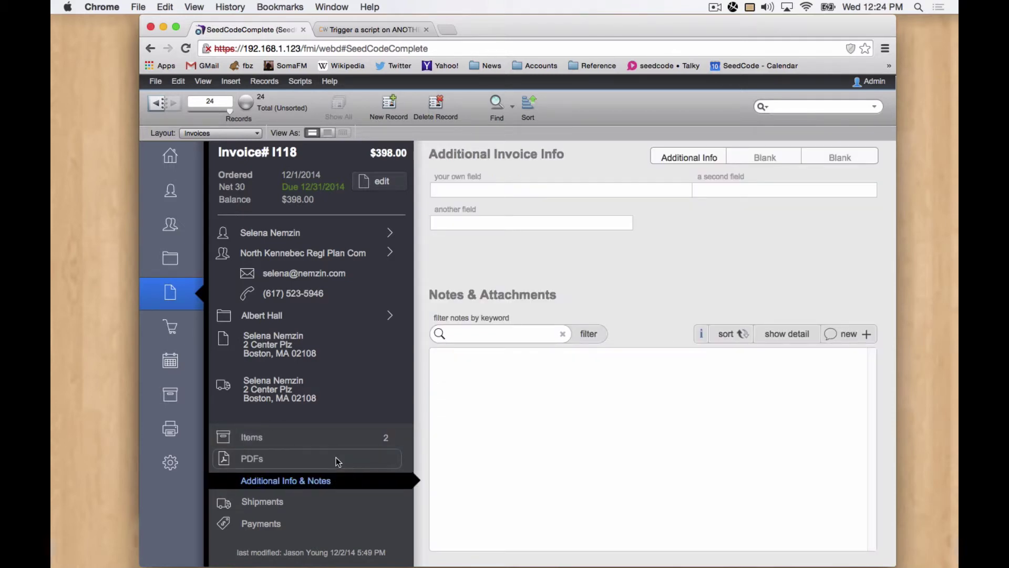
left_click(337, 460)
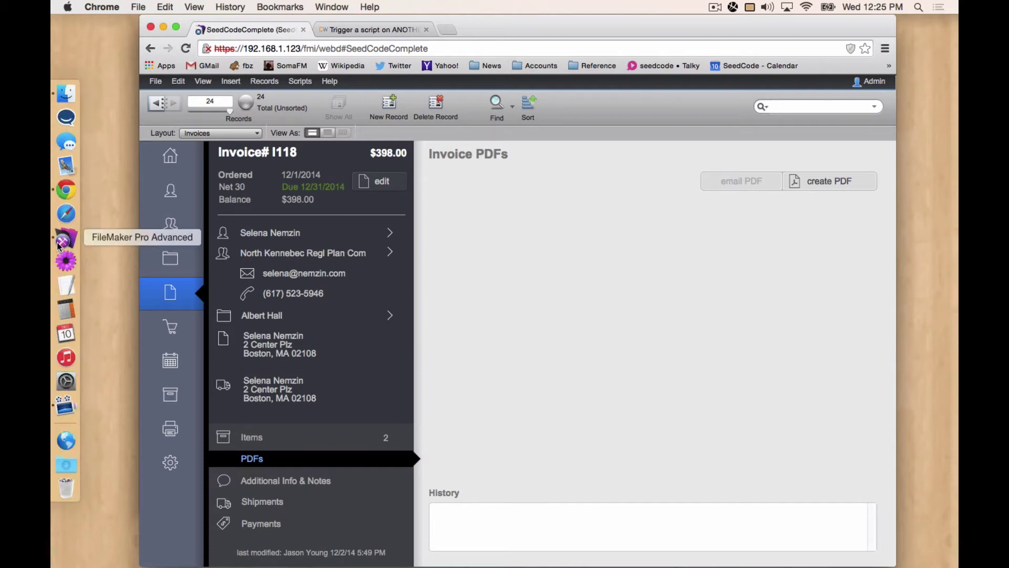
- Start the PDF Robot from FileMaker Pro Advanced's PDF Robot settings, then go back to Chrome
left_click(62, 241)
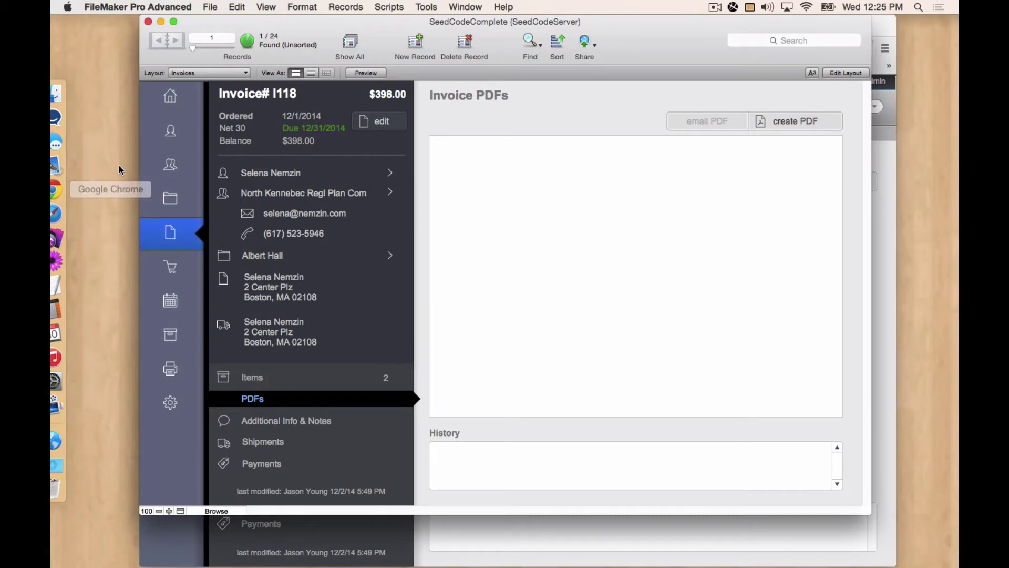
left_click(169, 406)
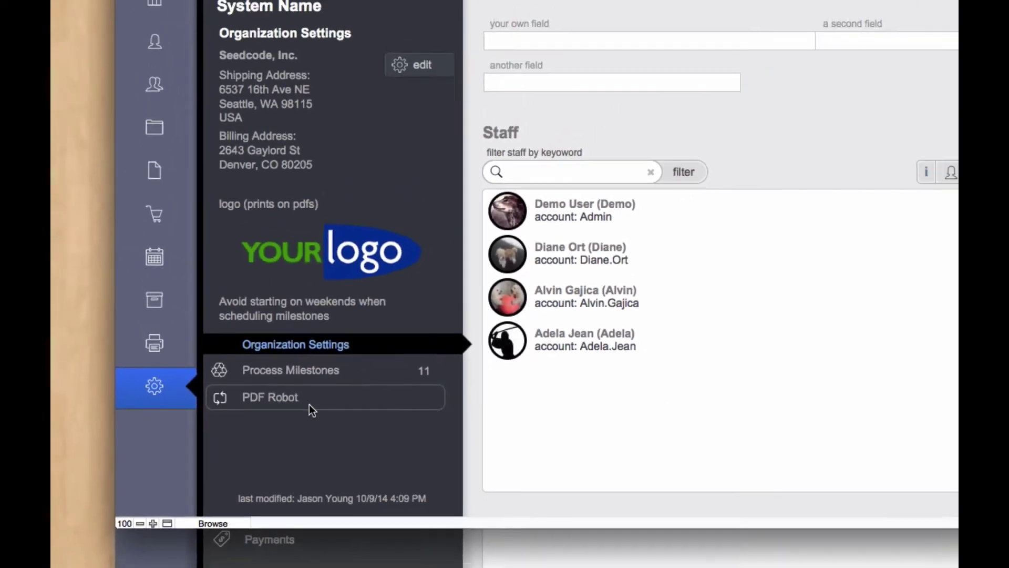
left_click(355, 368)
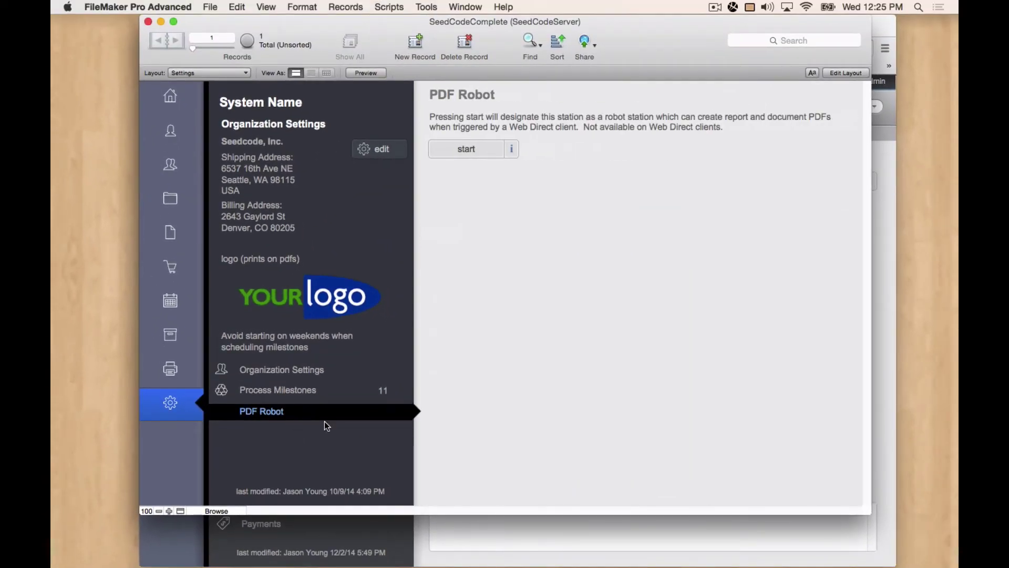
left_click(473, 150)
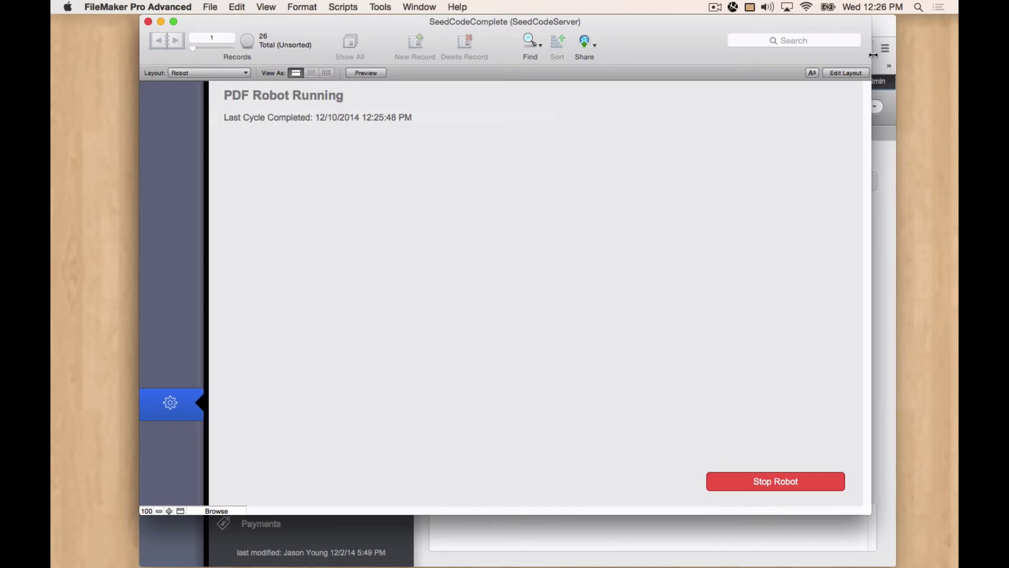
left_click(888, 32)
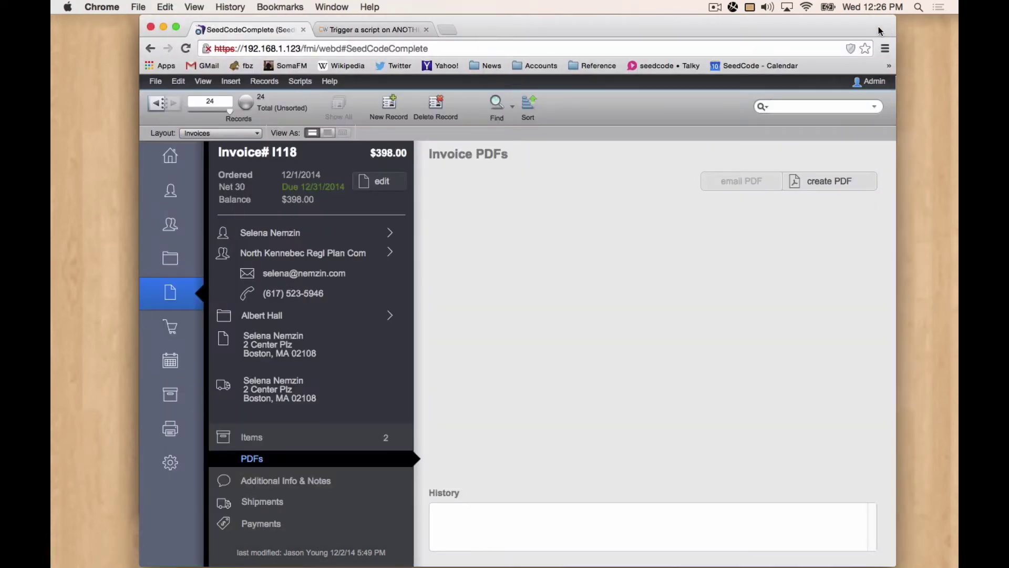
- Read the 'Trigger a script on ANOTHER client' article, then return to the SeedCodeComplete invoice tab
left_click(366, 29)
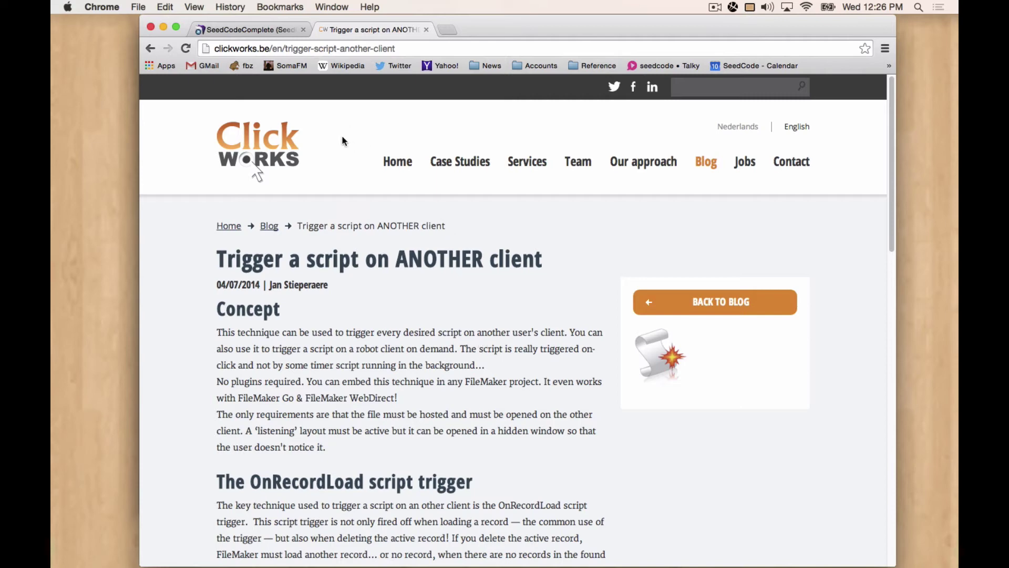
left_click(265, 31)
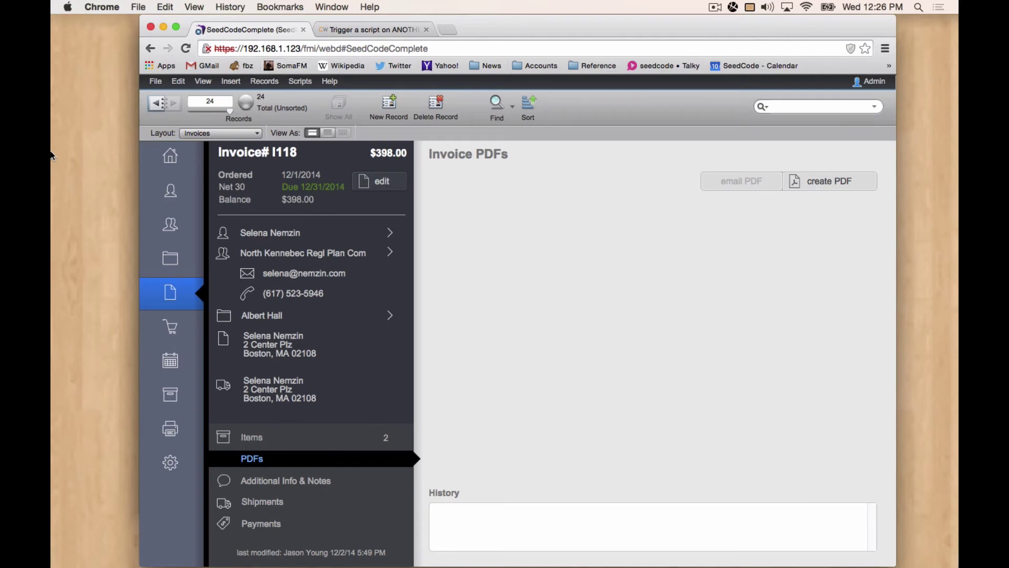
- Check that the PDF Robot Running window is active, then return to the WebDirect invoice page
mouse_move(65, 190)
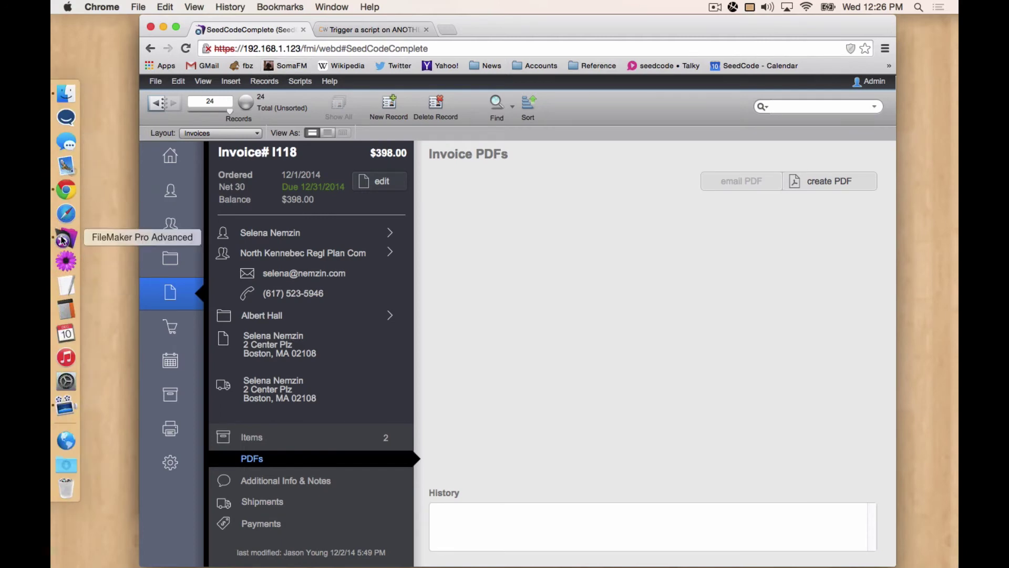
left_click(64, 239)
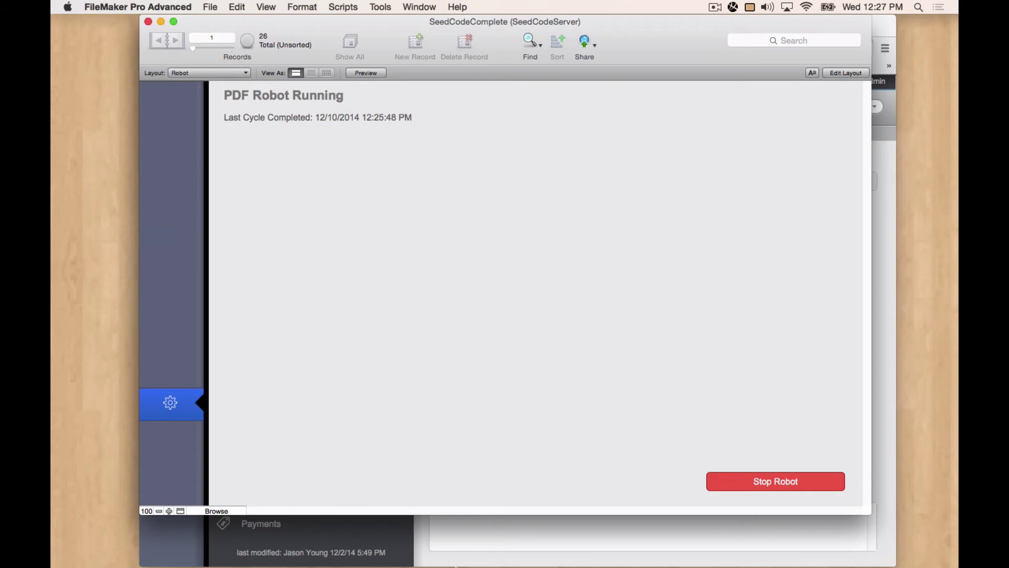
left_click(425, 550)
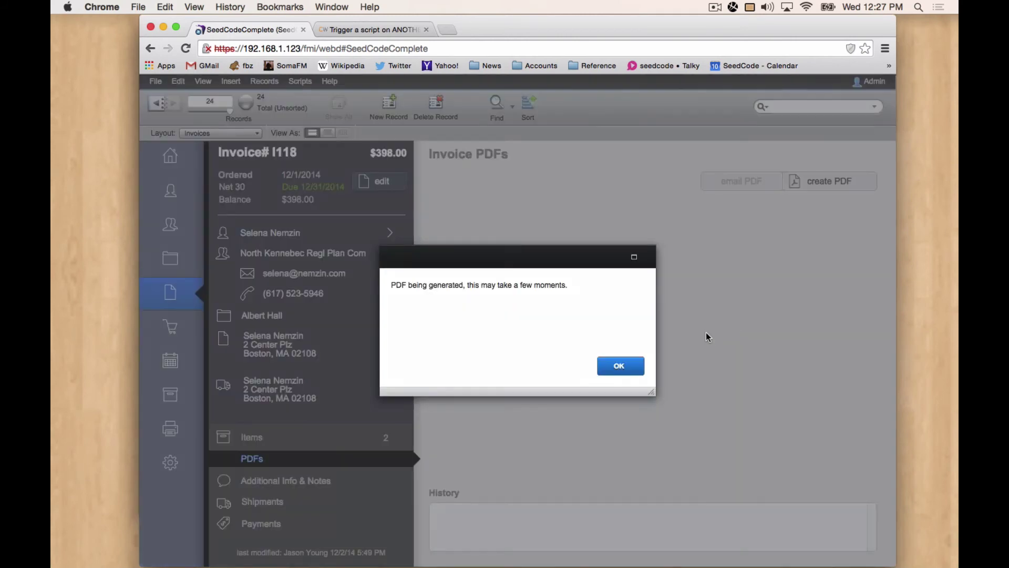
- Acknowledge the 'PDF being generated' and 'PDF created successfully' messages so I118.pdf is listed
left_click_drag(558, 263, 527, 190)
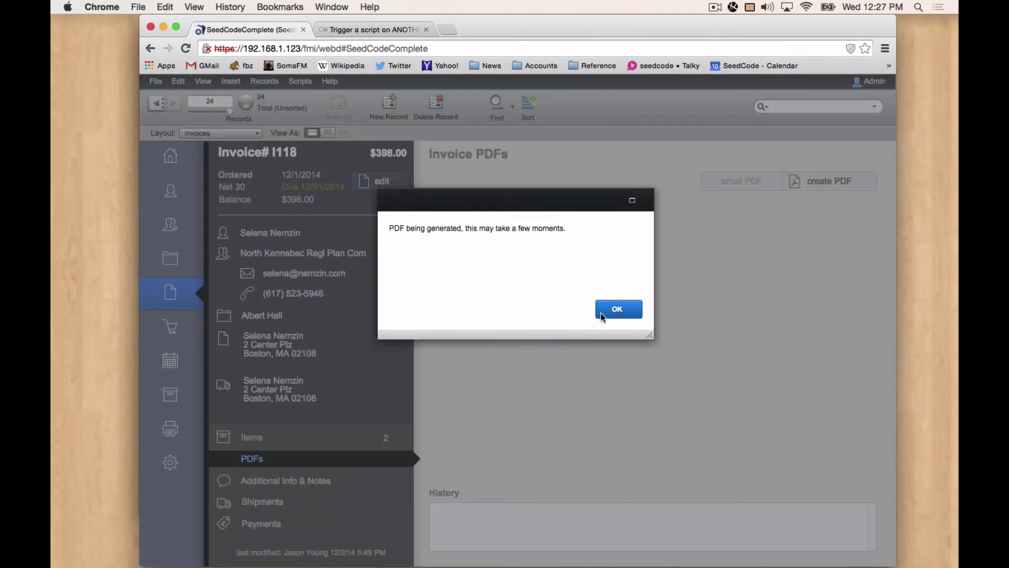
left_click(628, 311)
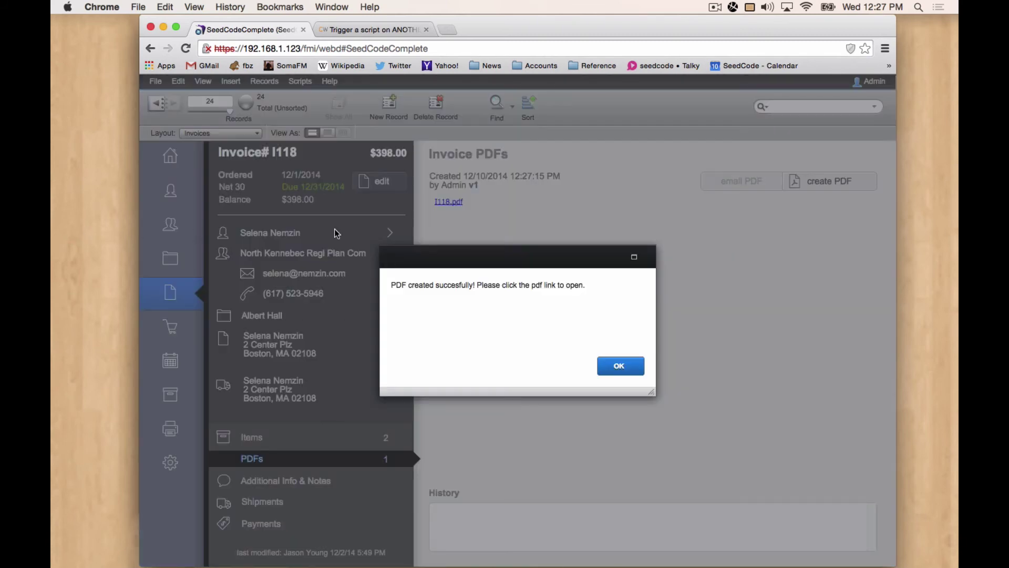
left_click_drag(502, 255, 547, 230)
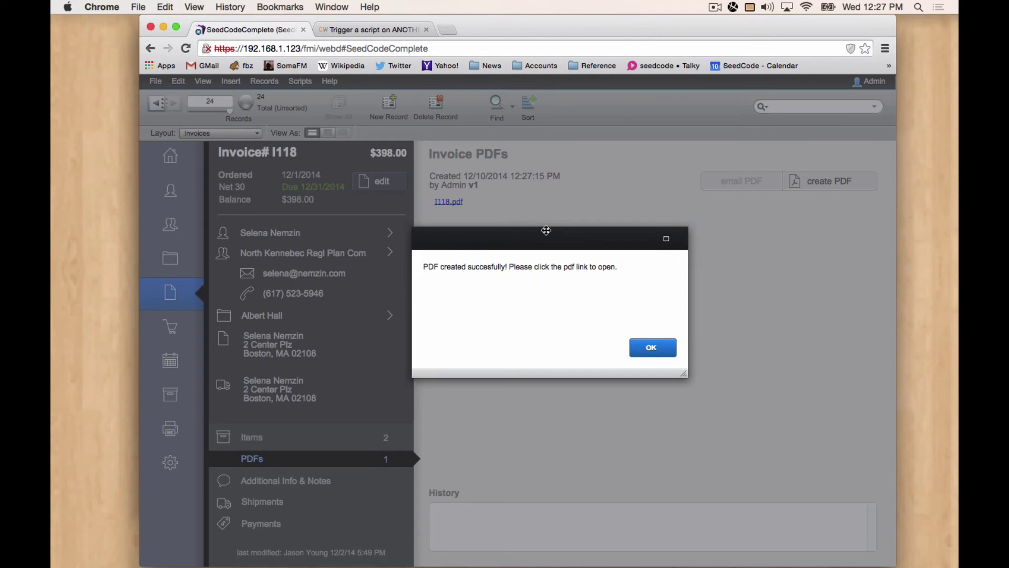
left_click(653, 348)
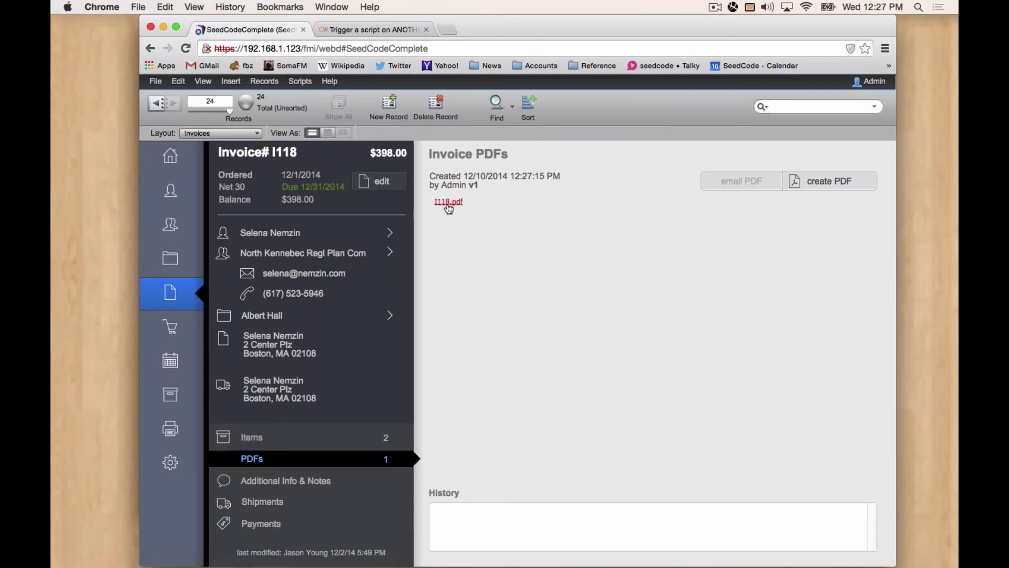
- Open I118.pdf in its own tab, then go to the clickworks.be article tab
left_click(449, 202)
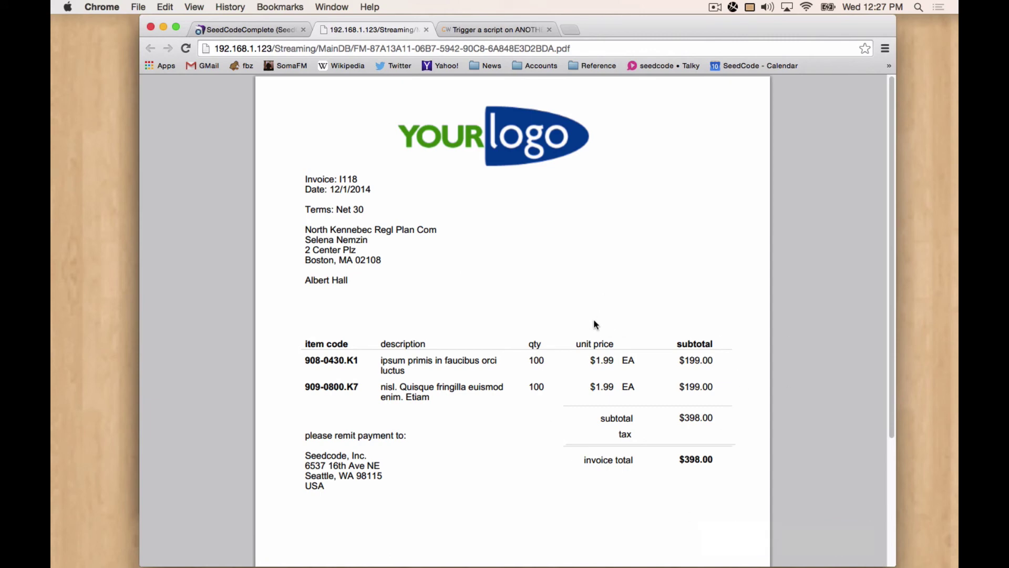
left_click(265, 29)
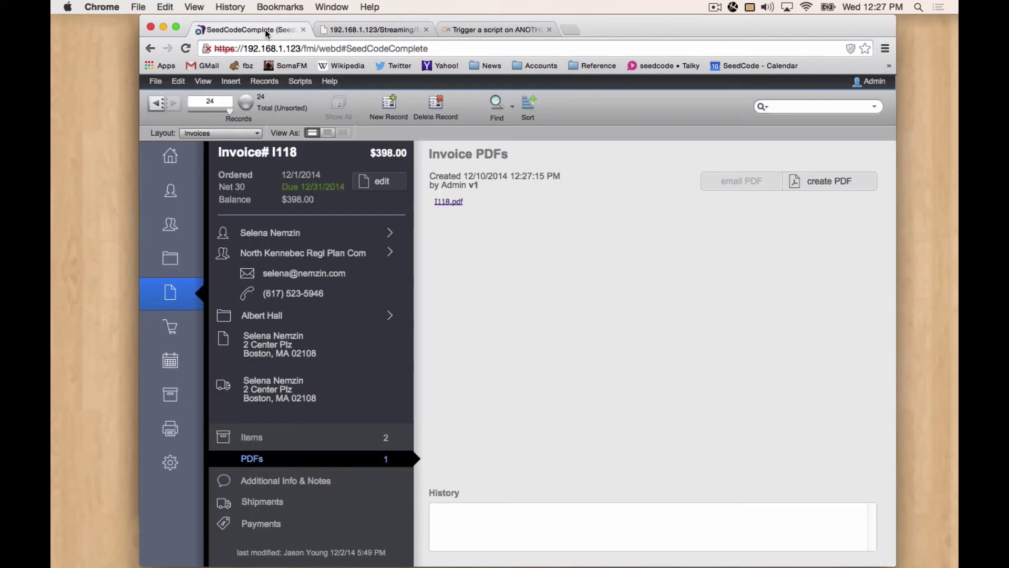
mouse_move(53, 231)
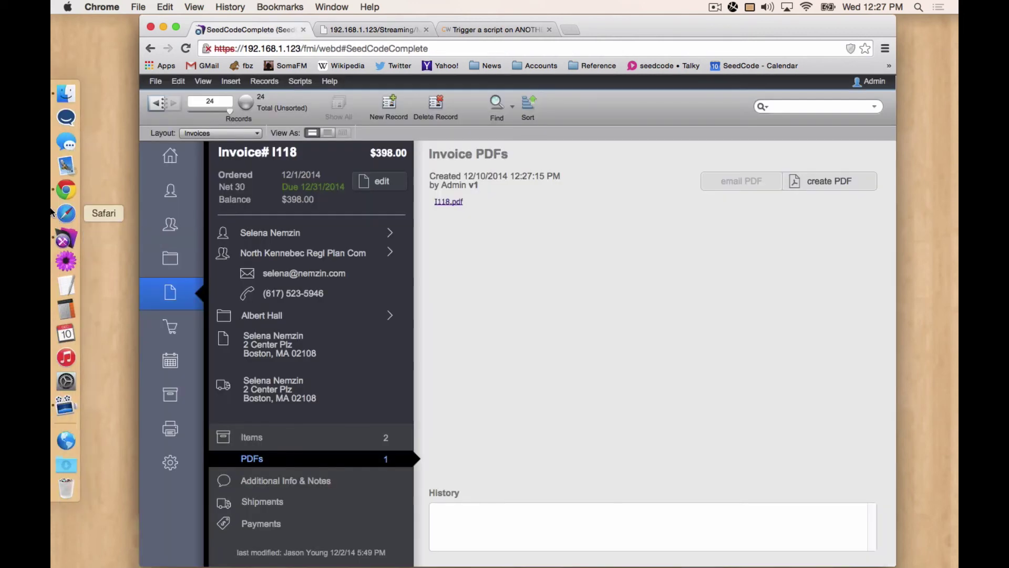
left_click(488, 30)
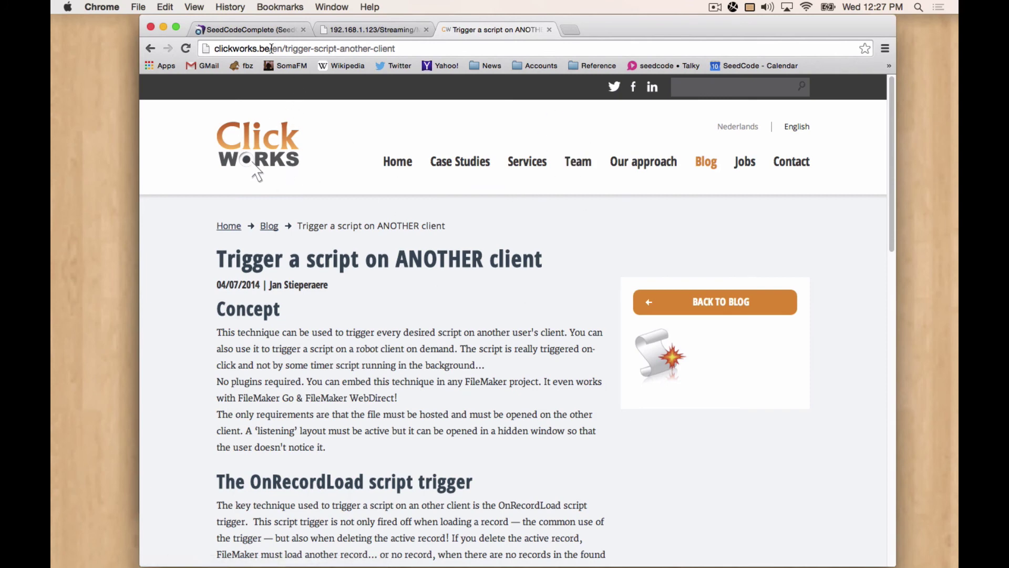
- Go back to the SeedCodeComplete invoice tab, then bring forward FileMaker's PDF Robot Running window
left_click(258, 29)
mouse_move(52, 254)
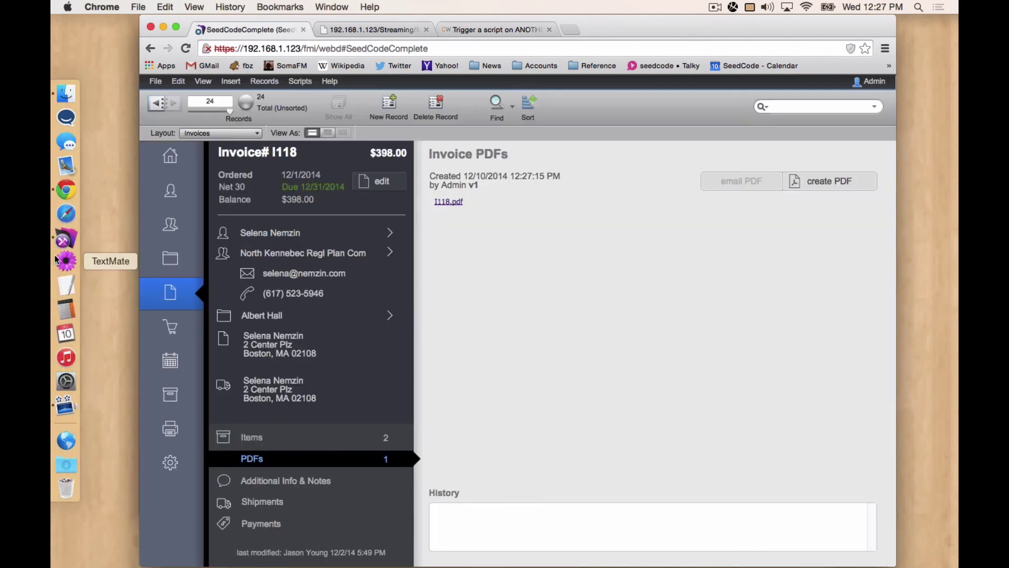
left_click(59, 242)
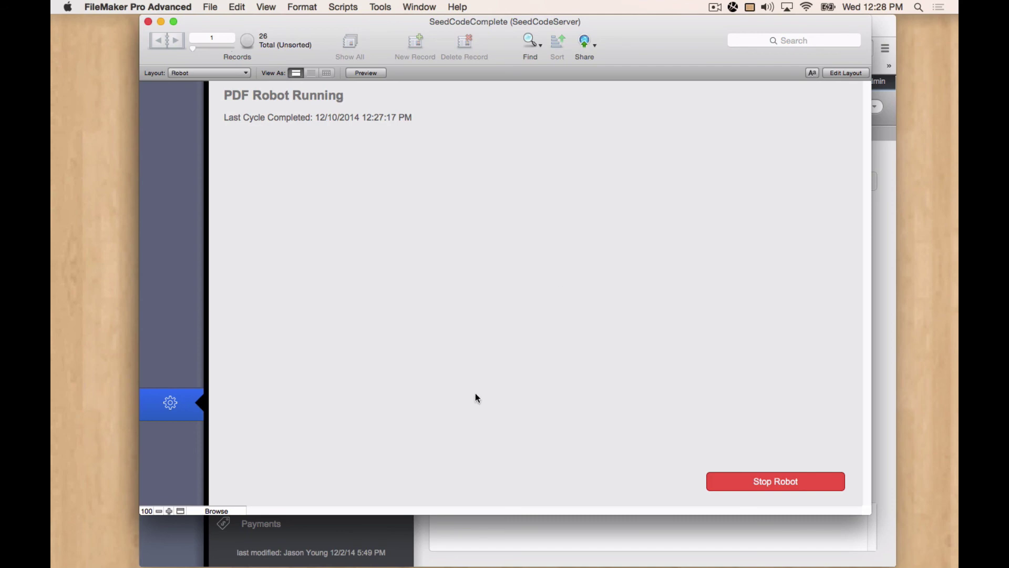
- Stop, restart and stop the PDF Robot again, then bring Chrome's invoice I118 page forward
left_click(768, 483)
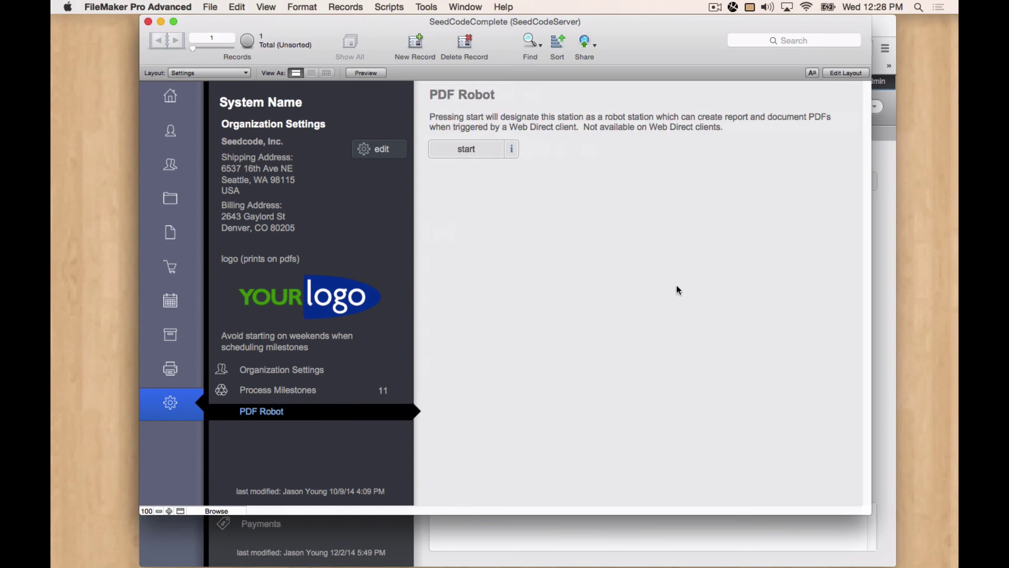
left_click(479, 151)
left_click(779, 493)
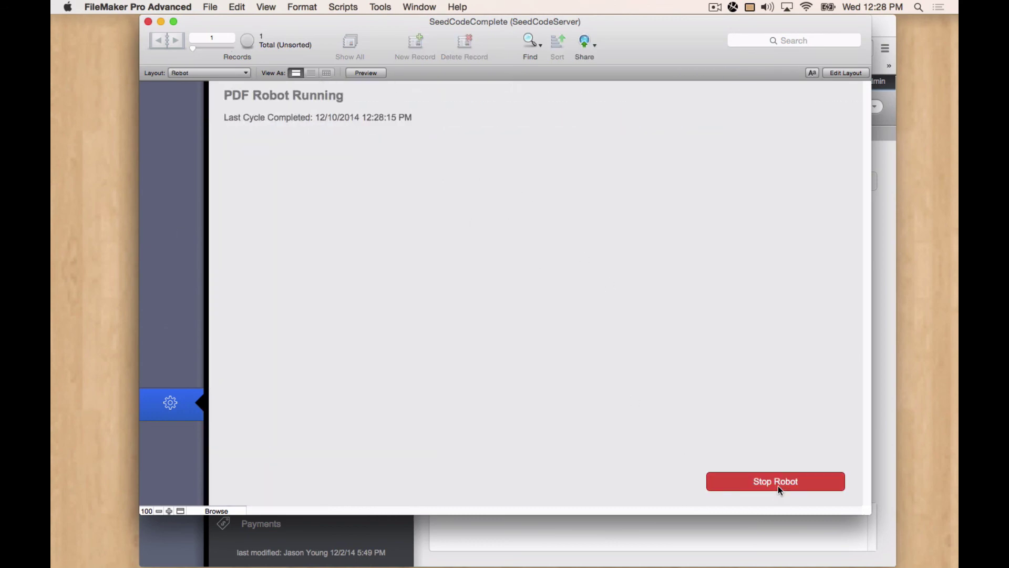
left_click(888, 478)
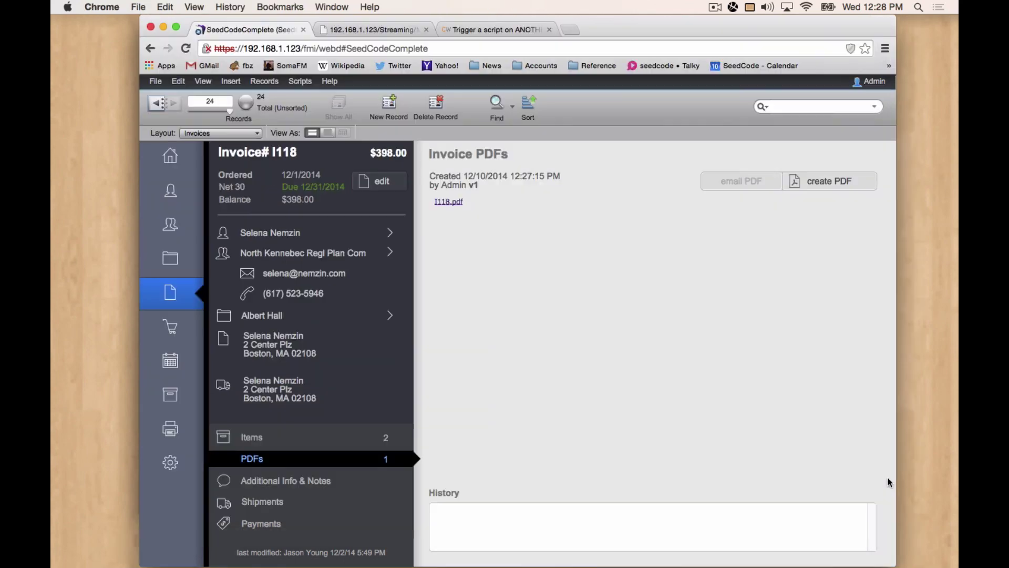